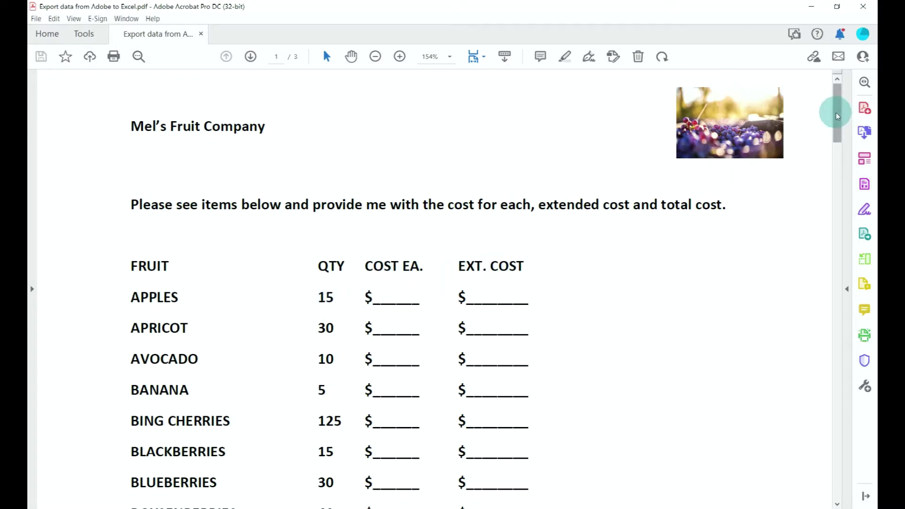
Step: Copy the fruit table from FRUIT through TOTAL COST with its formatting
{"action": "left_click_drag", "start_coordinate": [836, 112], "coordinate": [836, 406]}
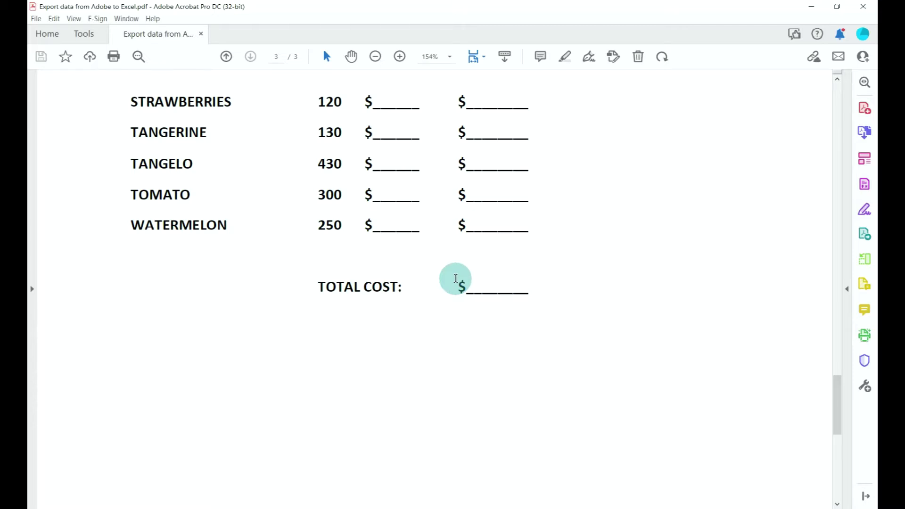
{"action": "key", "text": "Home"}
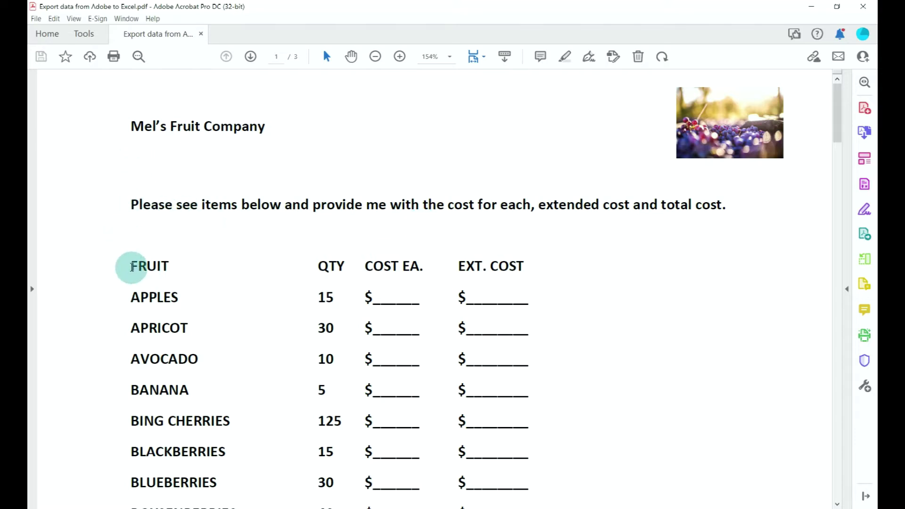
{"action": "left_click", "coordinate": [131, 267]}
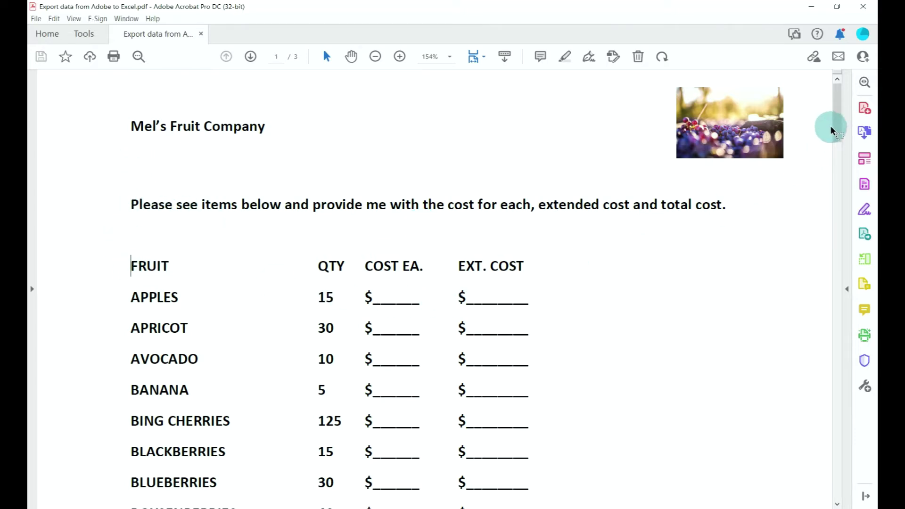
{"action": "left_click_drag", "start_coordinate": [832, 130], "coordinate": [843, 431]}
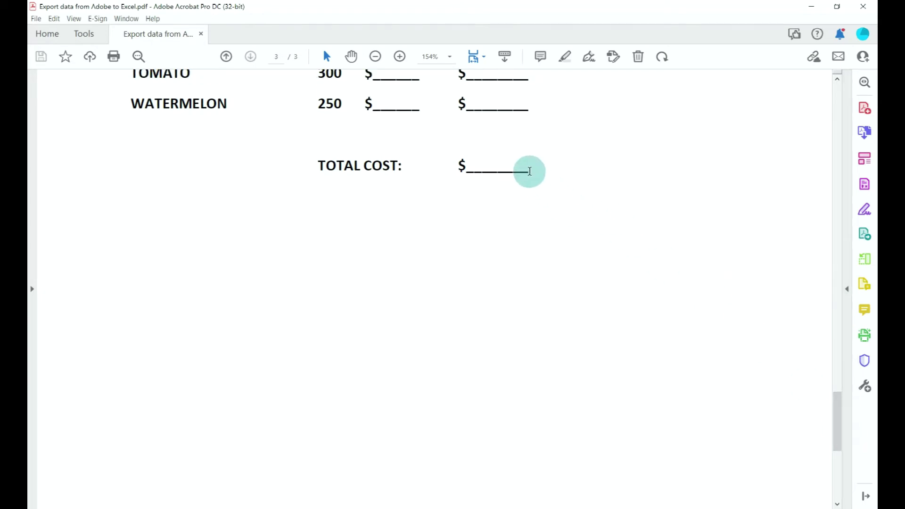
{"action": "left_click", "coordinate": [529, 171], "text": "shift"}
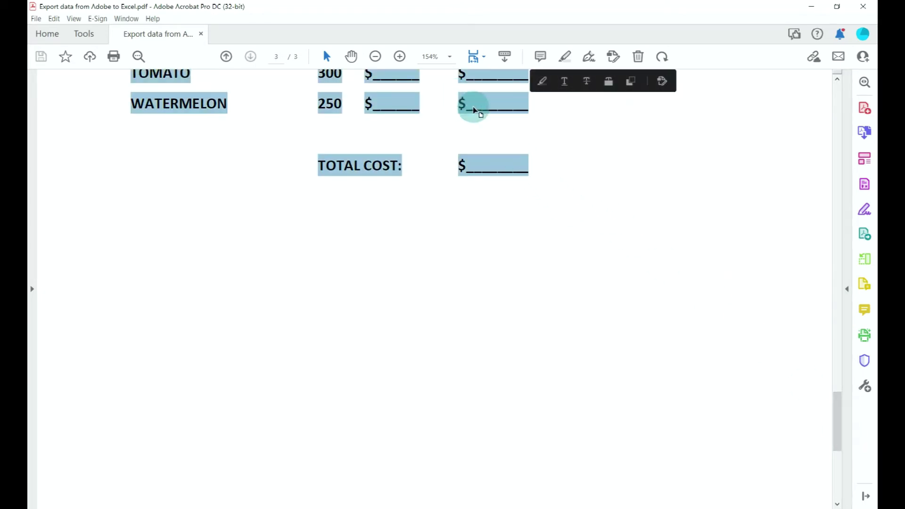
{"action": "right_click", "coordinate": [475, 109]}
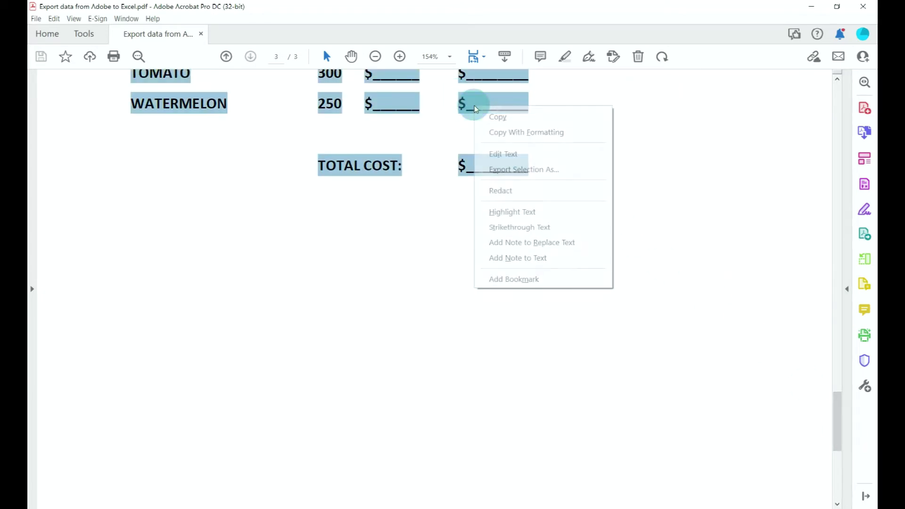
{"action": "left_click", "coordinate": [498, 133]}
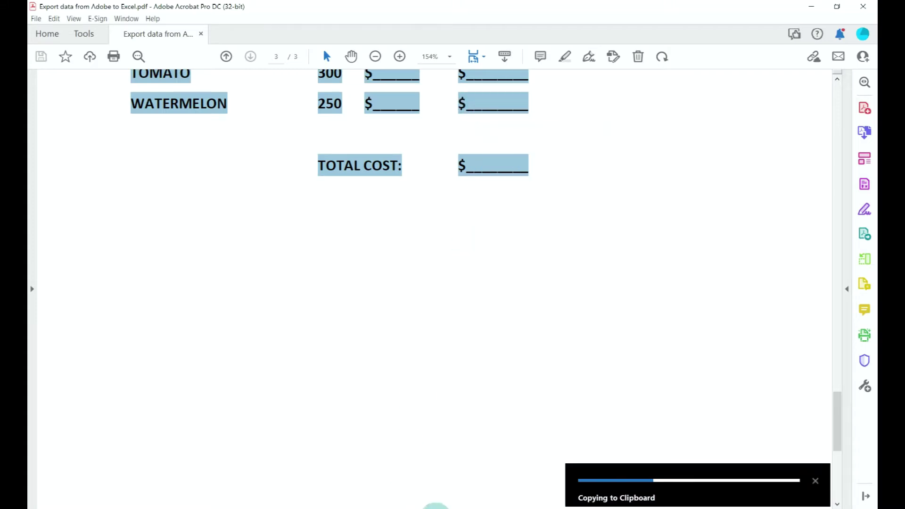
Step: Paste the copied fruit table into cell A1 of the blank Excel sheet
{"action": "left_click", "coordinate": [434, 507]}
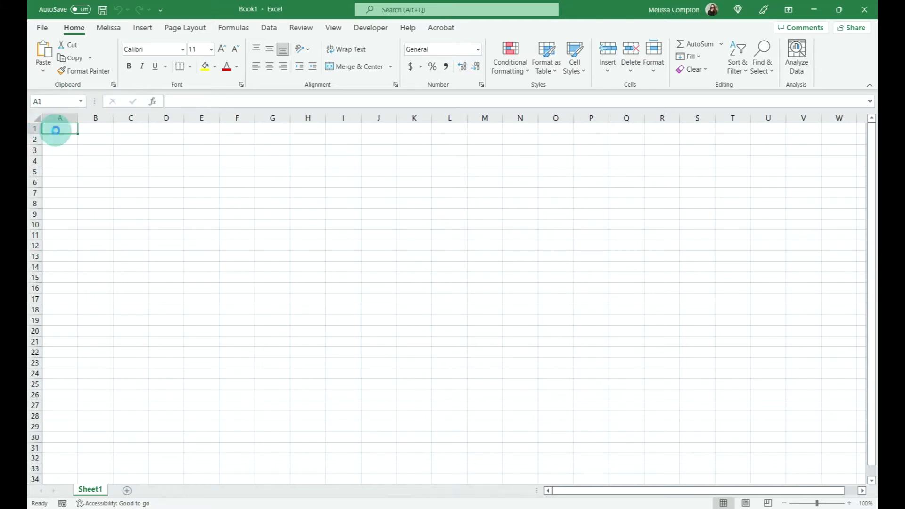
{"action": "key", "text": "ctrl+v"}
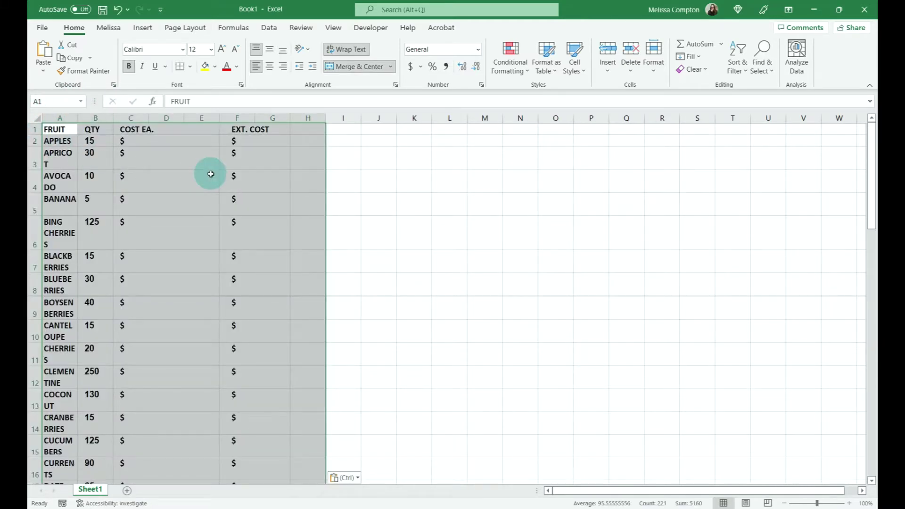
{"action": "scroll", "coordinate": [210, 174], "scroll_direction": "down", "scroll_amount": 7}
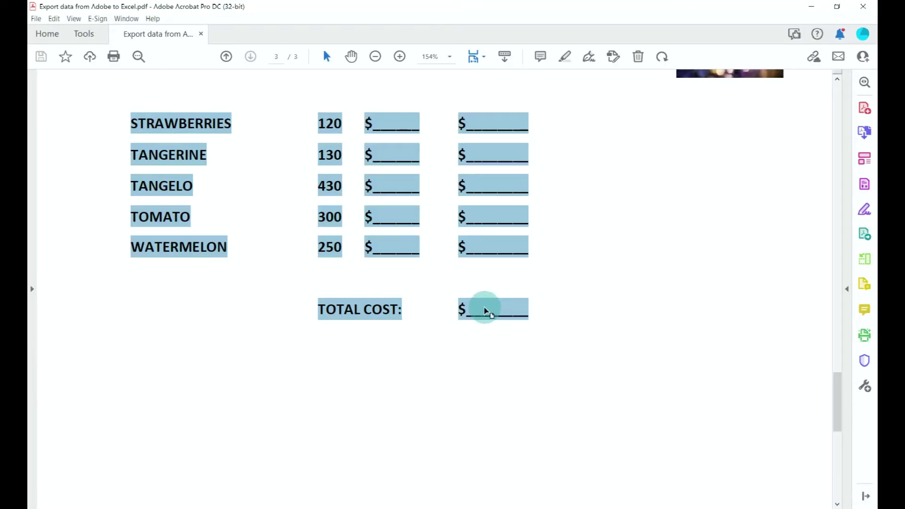
Step: Export the selected table as an Excel Workbook (*.xlsx) named fruit on the Desktop
{"action": "right_click", "coordinate": [485, 309]}
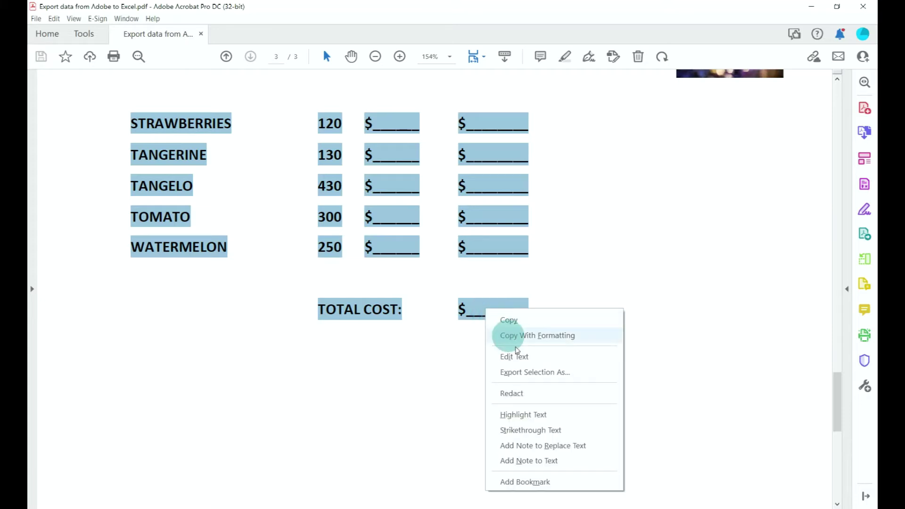
{"action": "left_click", "coordinate": [551, 375]}
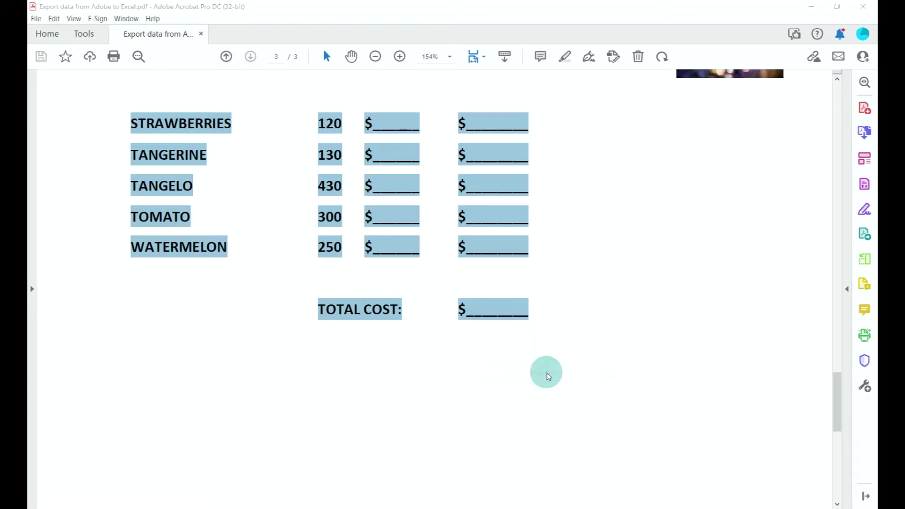
{"action": "left_click", "coordinate": [184, 271]}
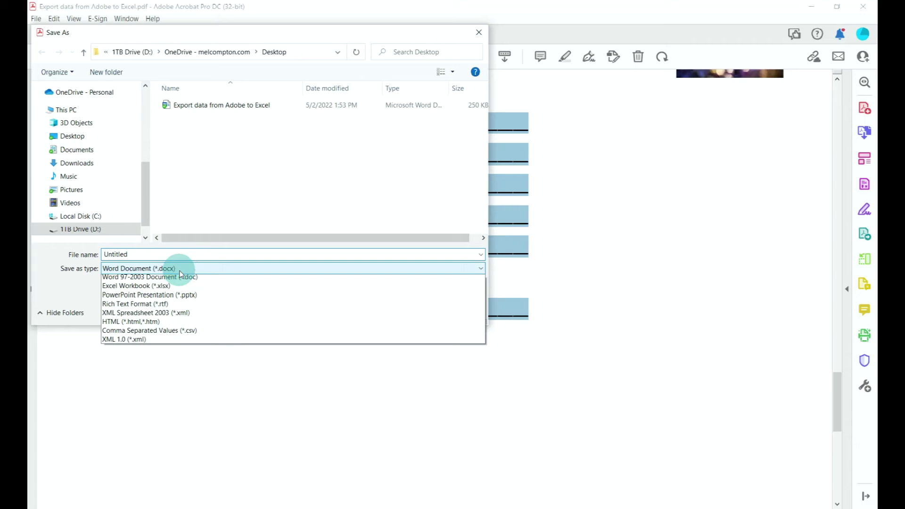
{"action": "left_click", "coordinate": [178, 298]}
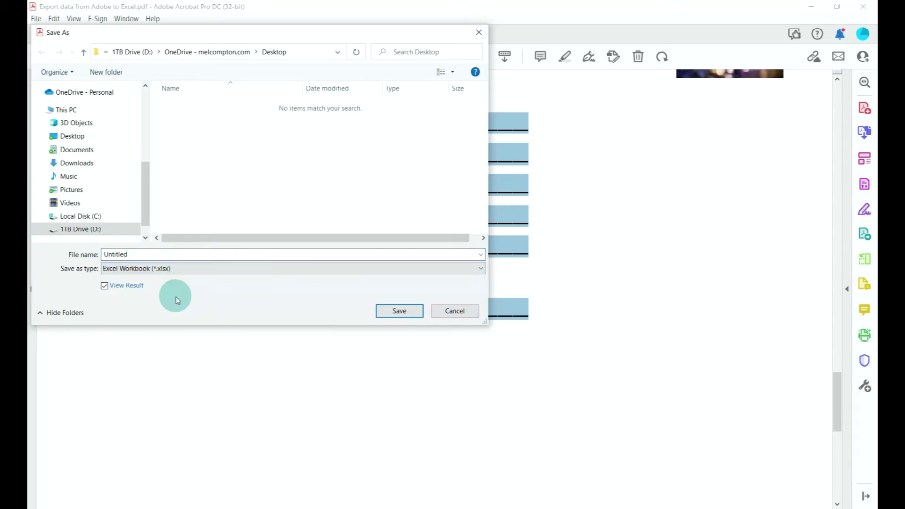
{"action": "left_click", "coordinate": [132, 254]}
{"action": "type", "text": "fruit"}
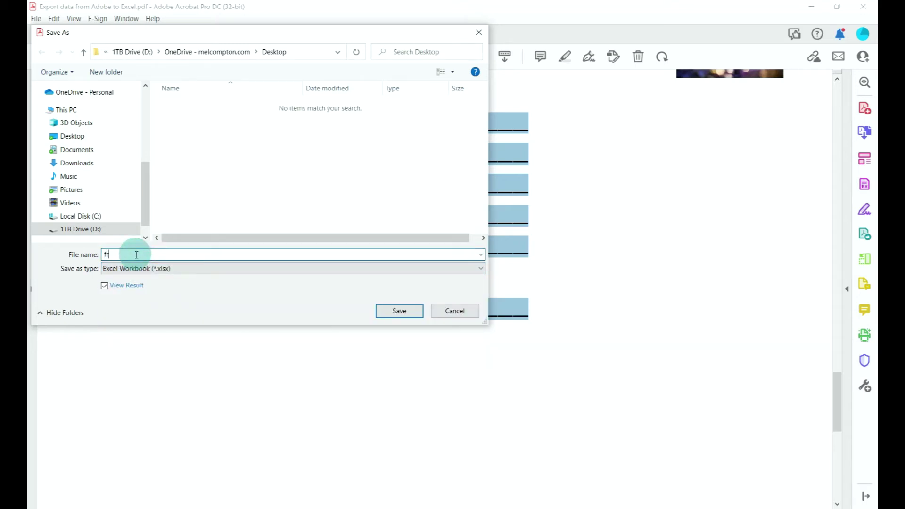
{"action": "left_click", "coordinate": [400, 311]}
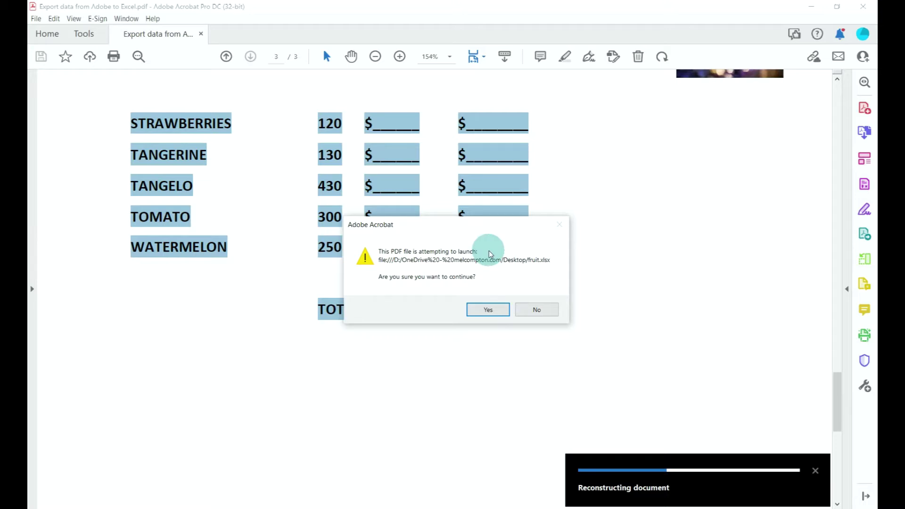
Step: Open the exported fruit.xlsx and select the COST EA. column C and EXT. COST columns F:G
{"action": "left_click", "coordinate": [490, 312]}
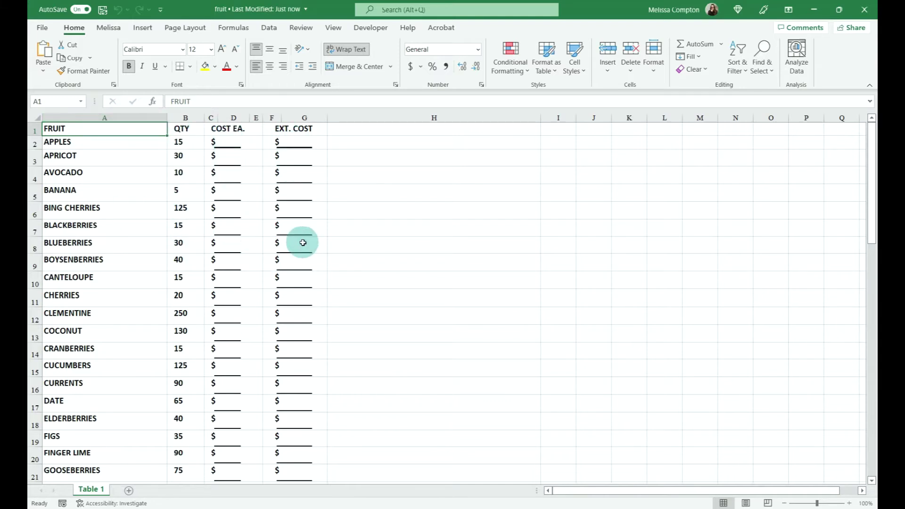
{"action": "left_click", "coordinate": [212, 117]}
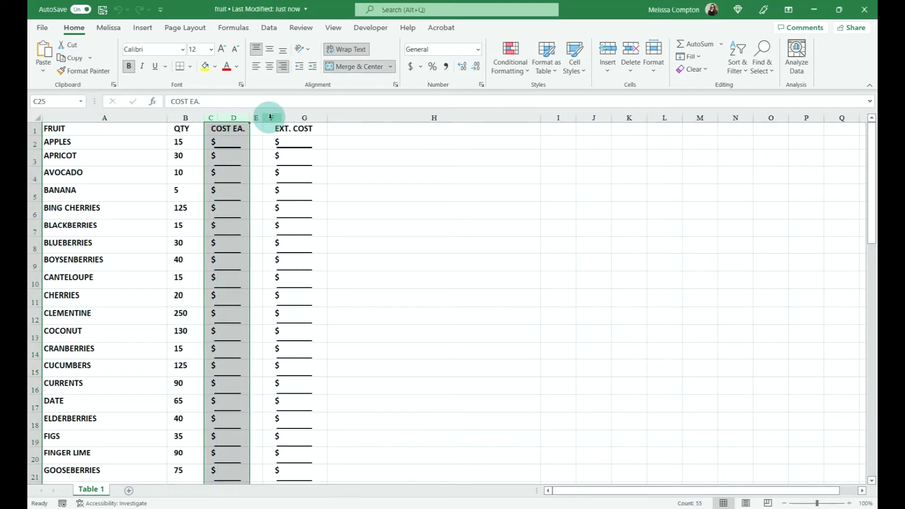
{"action": "left_click_drag", "start_coordinate": [266, 117], "coordinate": [292, 118]}
{"action": "scroll", "coordinate": [262, 265], "scroll_direction": "down", "scroll_amount": 8}
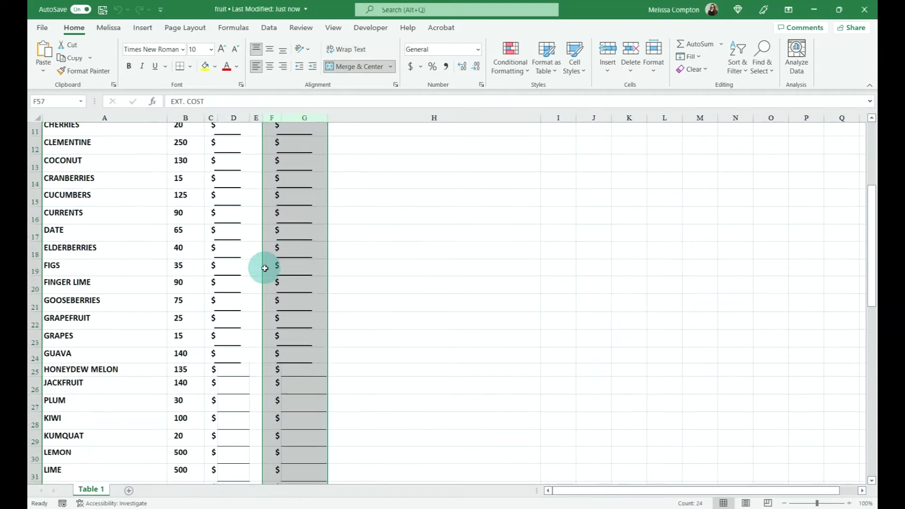
{"action": "scroll", "coordinate": [265, 268], "scroll_direction": "up", "scroll_amount": 2}
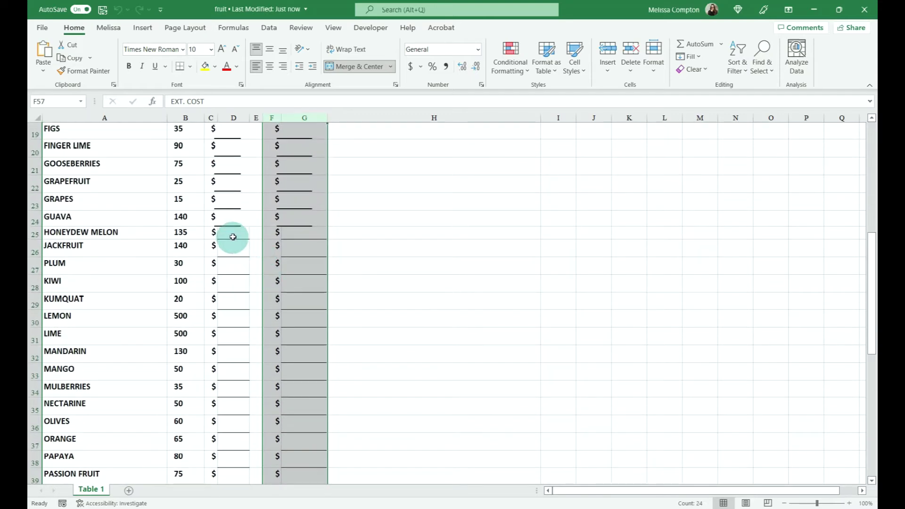
Step: Inspect cells D25 and G26 and the underline shapes in the extended cost column
{"action": "left_click", "coordinate": [233, 234]}
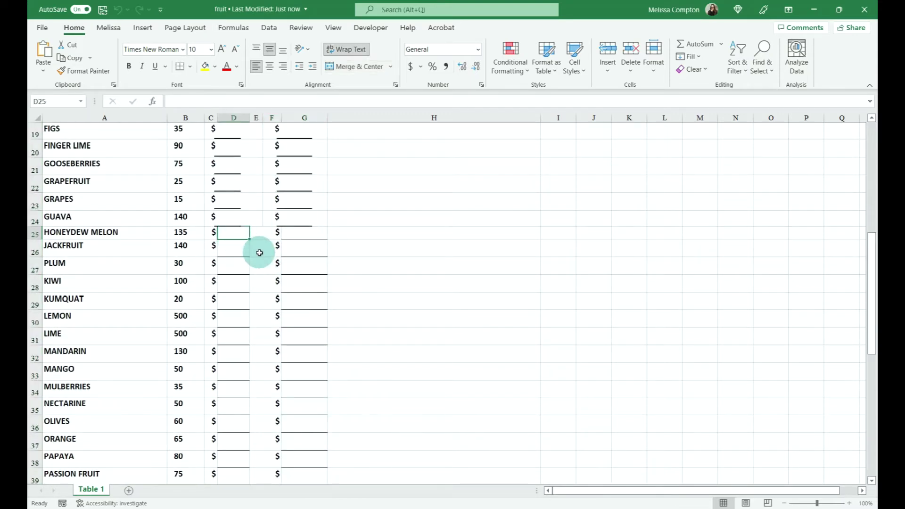
{"action": "left_click", "coordinate": [302, 252]}
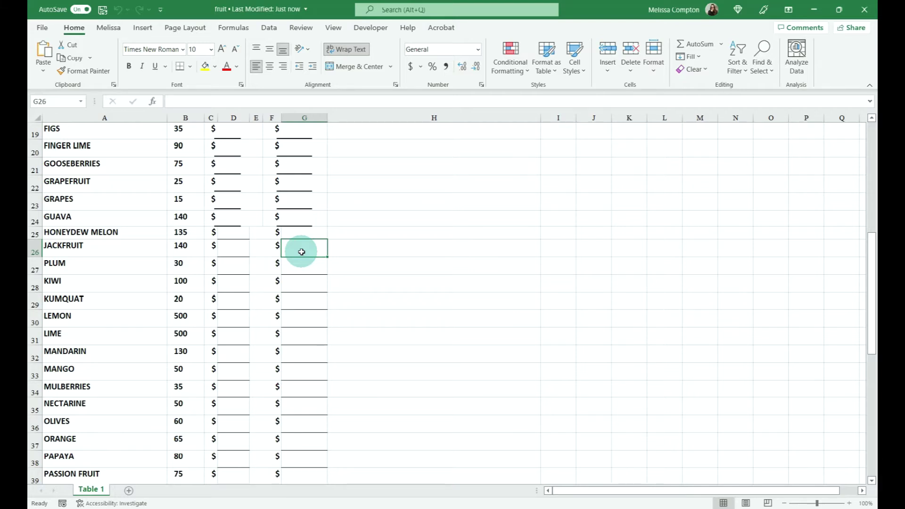
{"action": "left_click", "coordinate": [293, 227]}
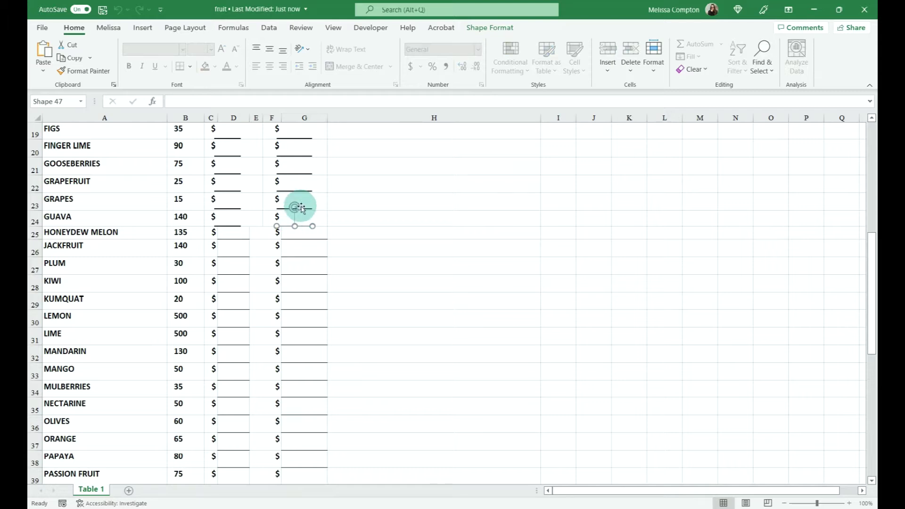
{"action": "left_click", "coordinate": [304, 209]}
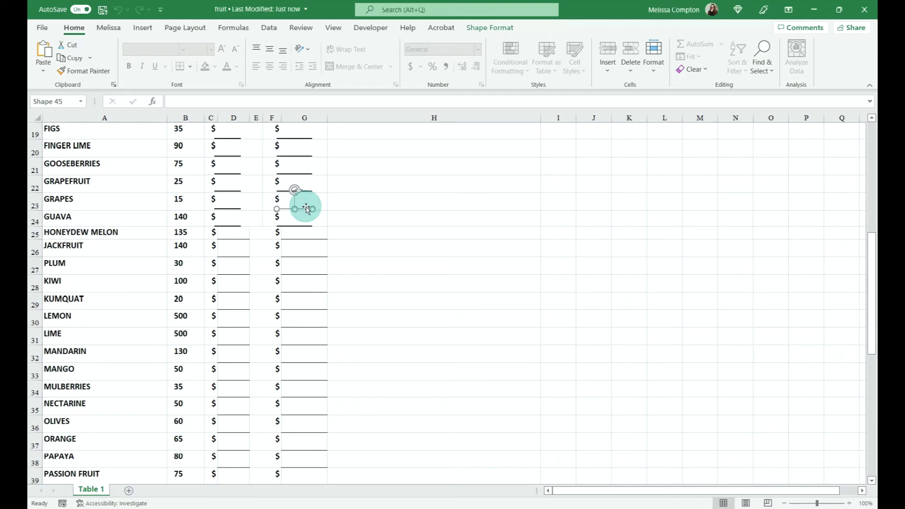
Step: Delete row 56 holding TOTAL COST, then select the last quantity, 250, in B55
{"action": "scroll", "coordinate": [307, 208], "scroll_direction": "down", "scroll_amount": 11}
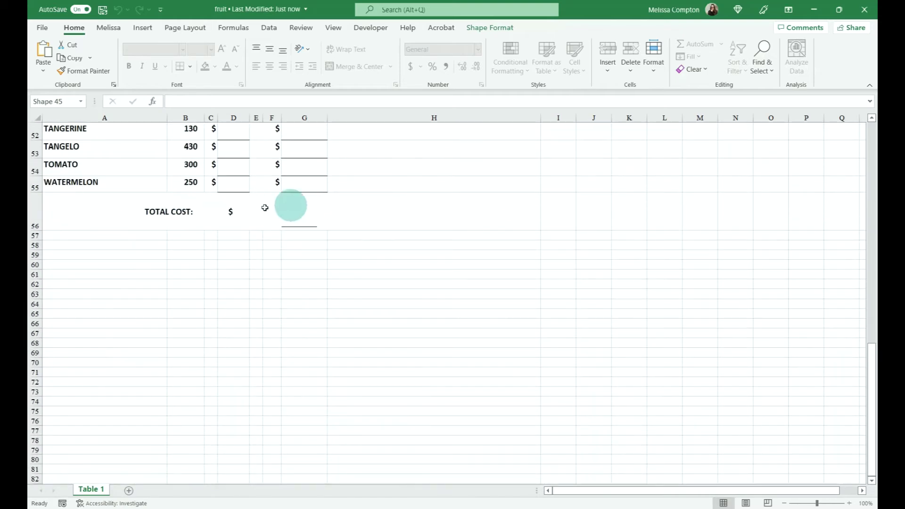
{"action": "left_click", "coordinate": [36, 212]}
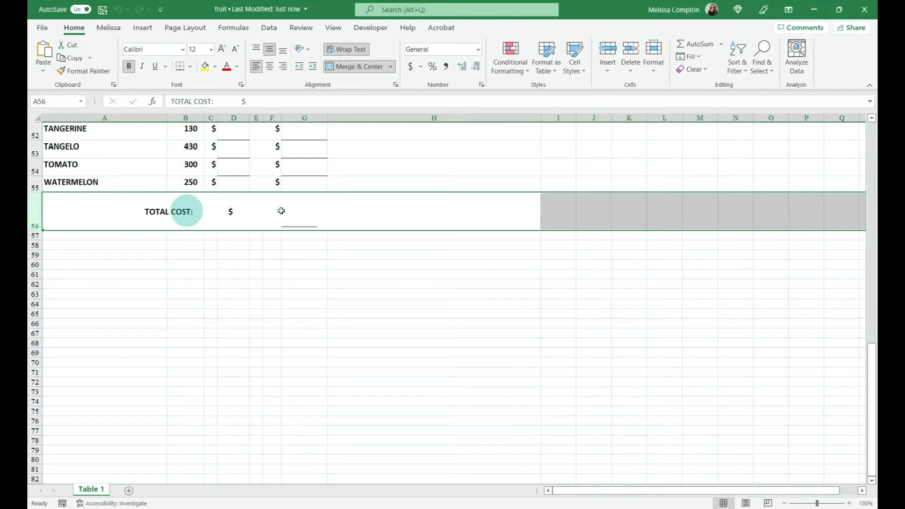
{"action": "right_click", "coordinate": [36, 213]}
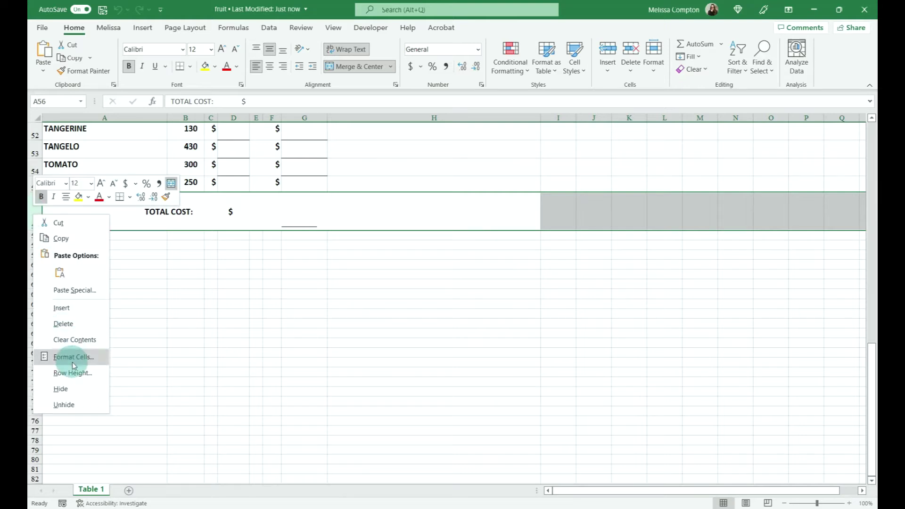
{"action": "left_click", "coordinate": [67, 324]}
{"action": "scroll", "coordinate": [108, 323], "scroll_direction": "up", "scroll_amount": 4}
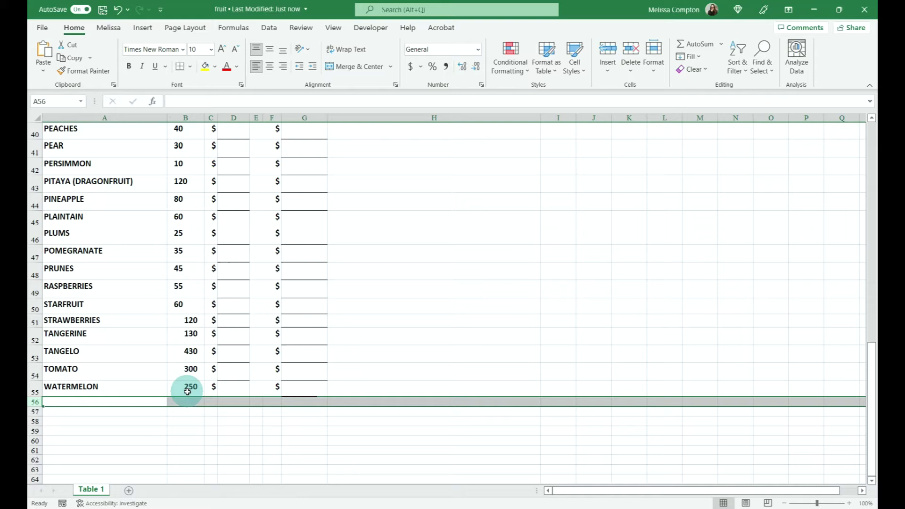
{"action": "left_click", "coordinate": [187, 390]}
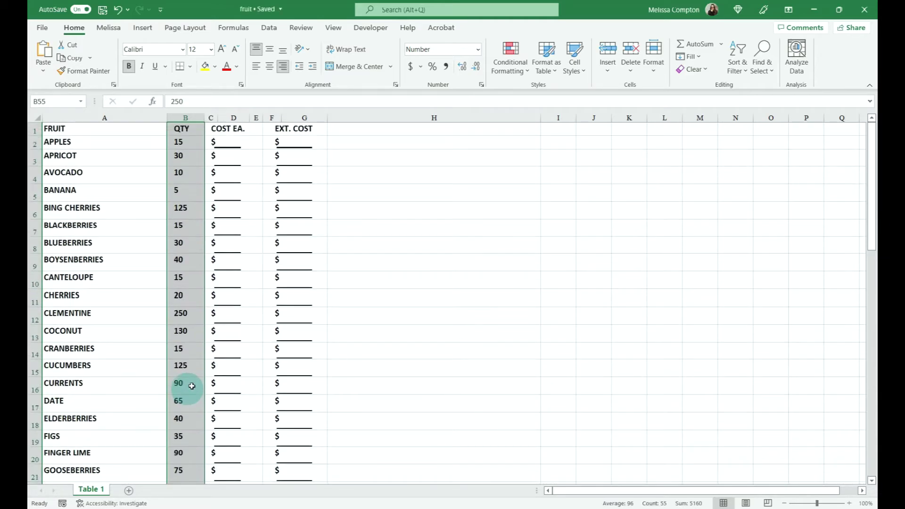
{"action": "left_click", "coordinate": [256, 66]}
{"action": "key", "text": "Return"}
{"action": "scroll", "coordinate": [232, 134], "scroll_direction": "down", "scroll_amount": 15}
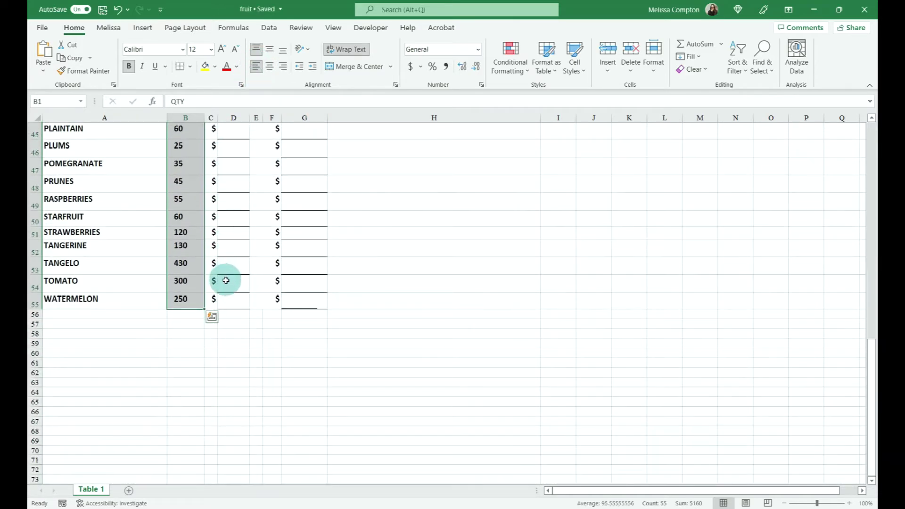
{"action": "scroll", "coordinate": [226, 280], "scroll_direction": "up", "scroll_amount": 15}
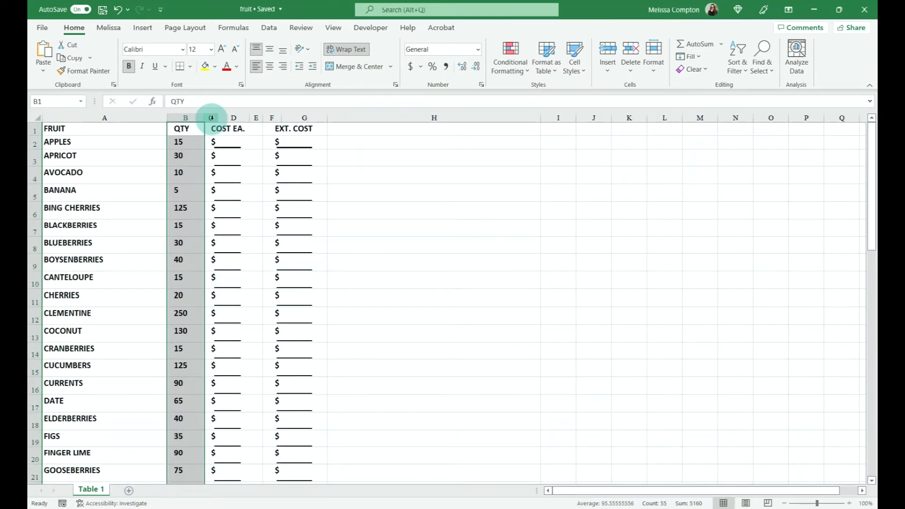
Step: Unmerge the cost header cells over columns C:D with Merge & Center, checking C1 and row 25
{"action": "left_click_drag", "start_coordinate": [211, 118], "coordinate": [299, 113]}
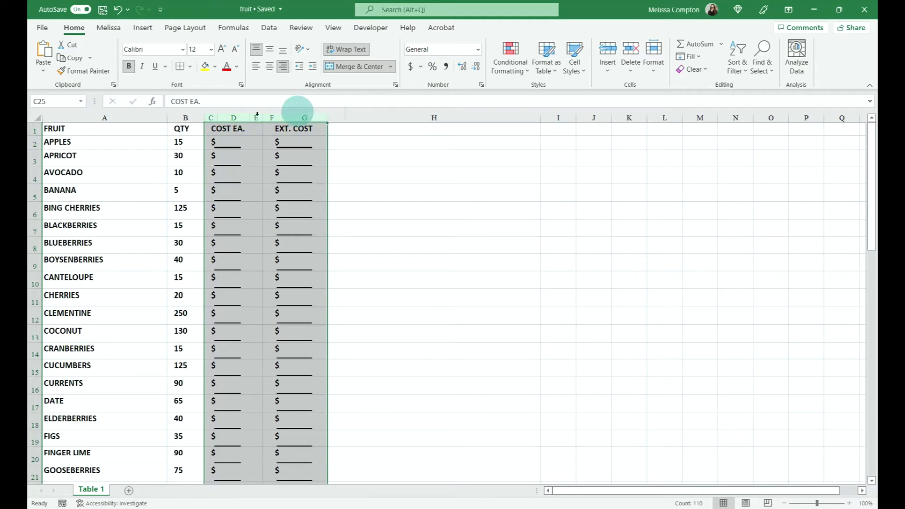
{"action": "left_click", "coordinate": [211, 117]}
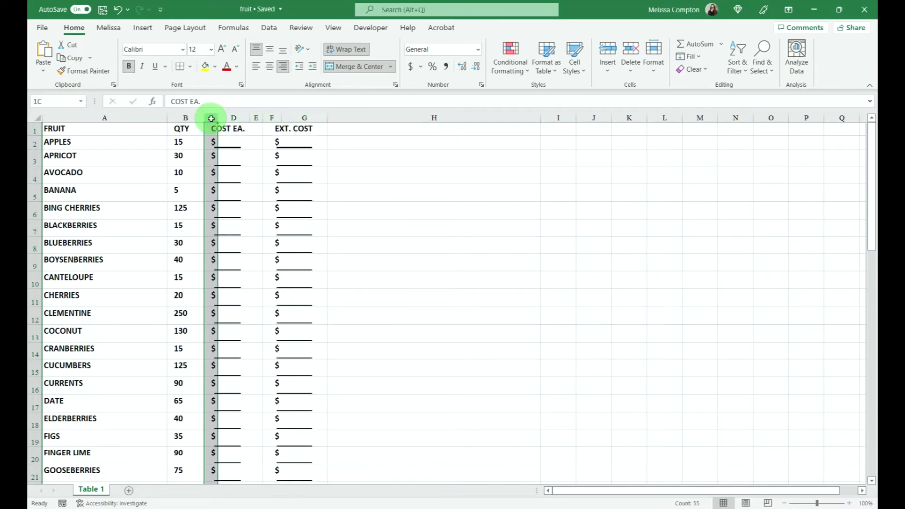
{"action": "left_click_drag", "start_coordinate": [212, 118], "coordinate": [233, 116]}
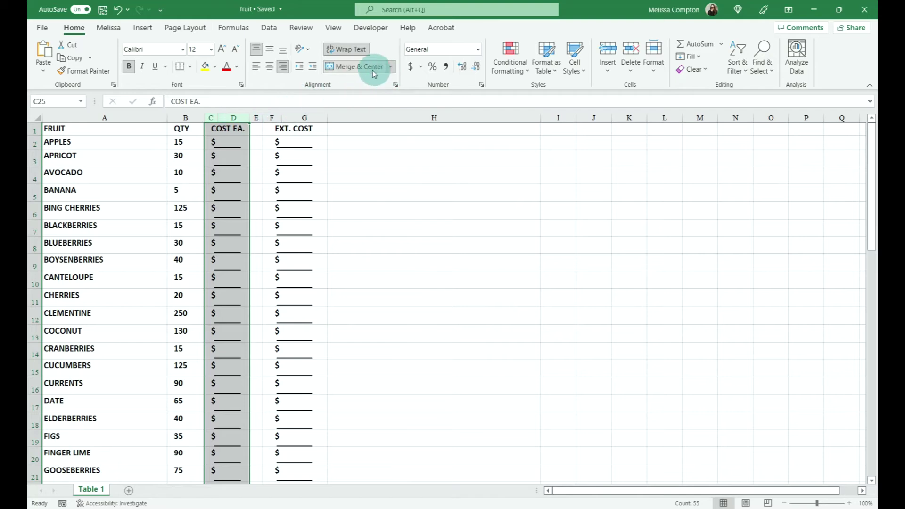
{"action": "left_click", "coordinate": [358, 66]}
{"action": "scroll", "coordinate": [282, 188], "scroll_direction": "up", "scroll_amount": 5}
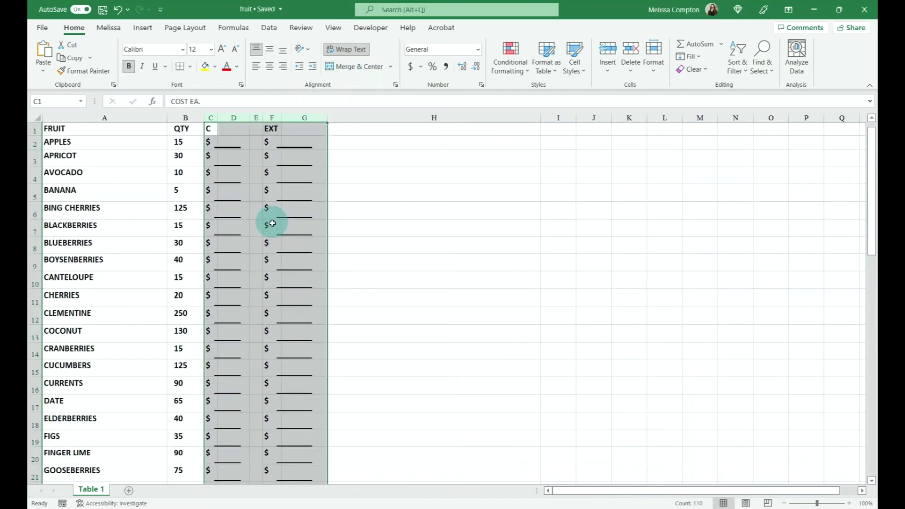
{"action": "left_click", "coordinate": [207, 129]}
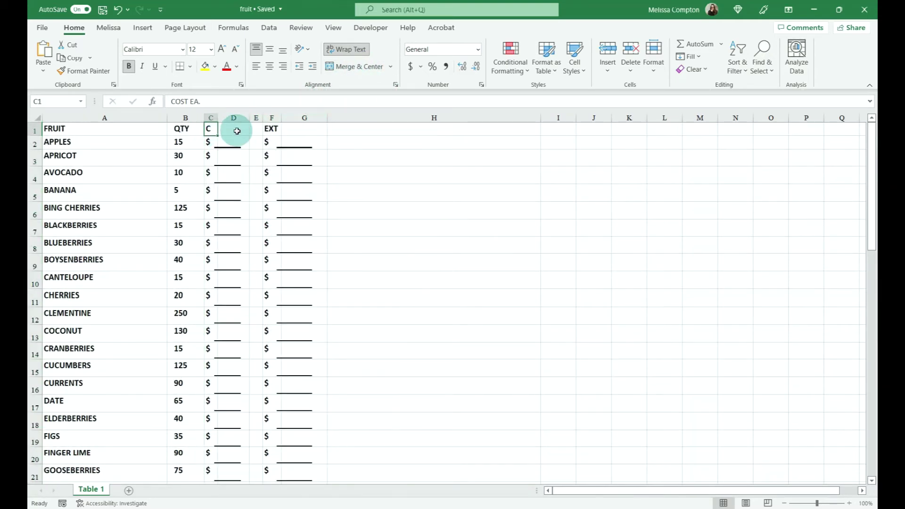
{"action": "scroll", "coordinate": [231, 141], "scroll_direction": "down", "scroll_amount": 5}
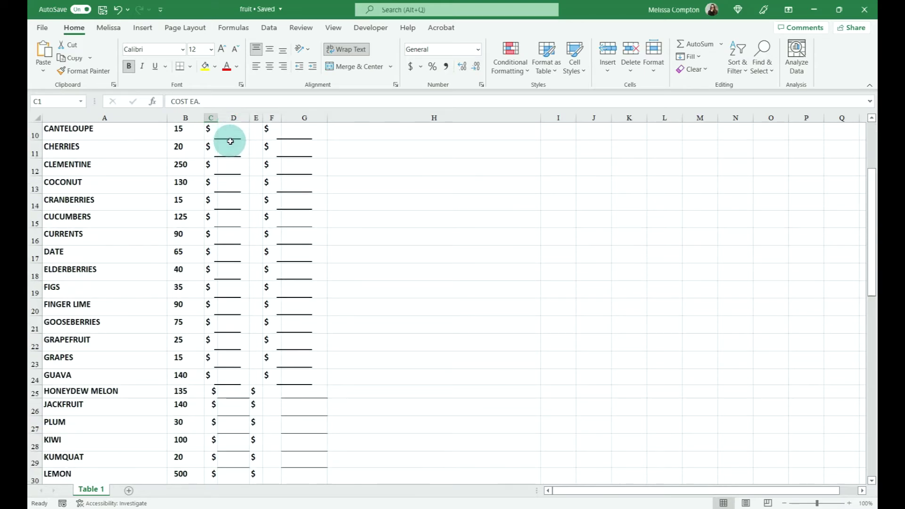
{"action": "left_click", "coordinate": [231, 280]}
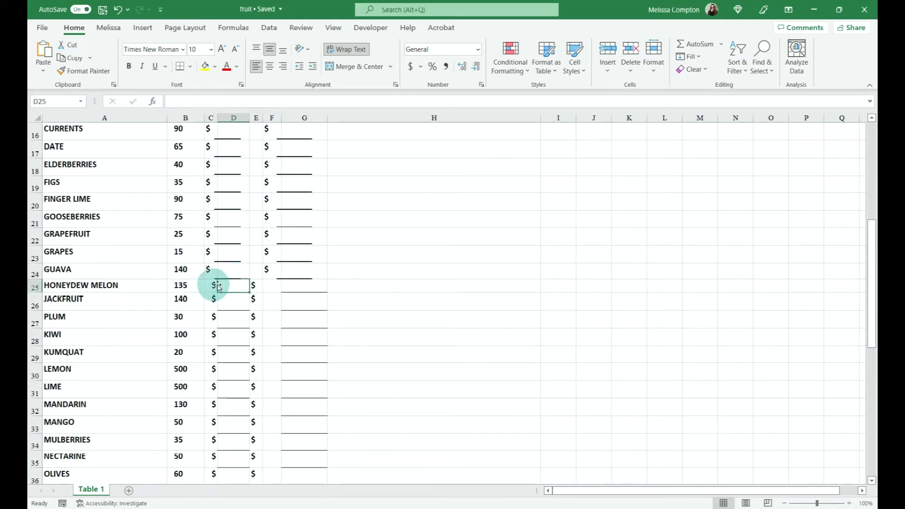
{"action": "scroll", "coordinate": [226, 286], "scroll_direction": "up", "scroll_amount": 5}
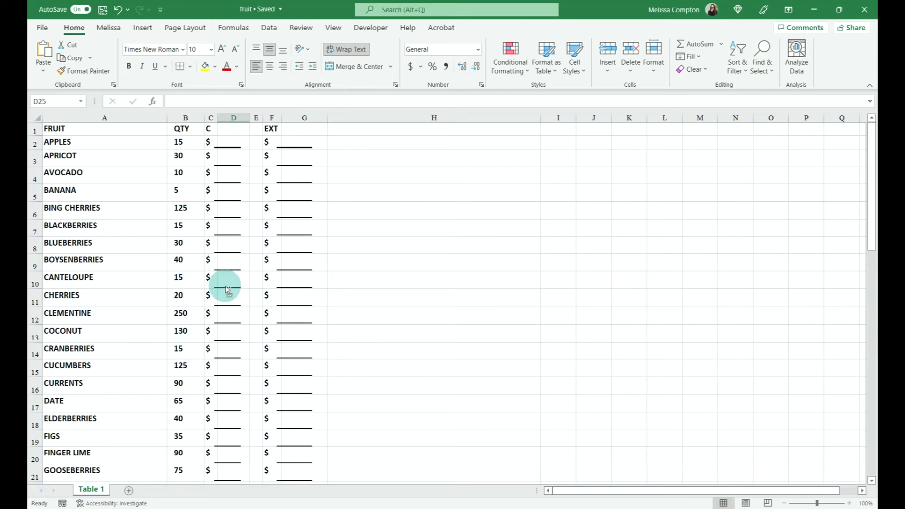
Step: Undo the unmerge and copy the FRUIT and QTY data in A1:B55
{"action": "key", "text": "ctrl+shift+Up"}
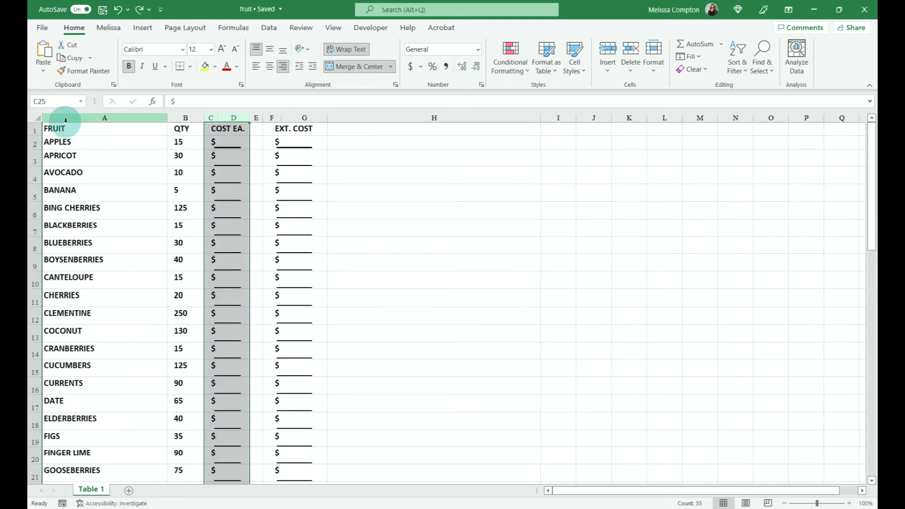
{"action": "left_click", "coordinate": [64, 130]}
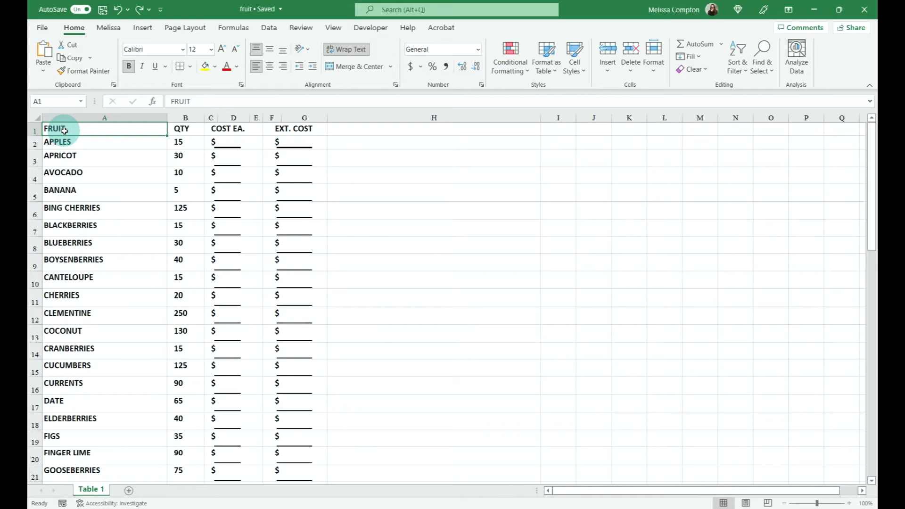
{"action": "key", "text": "shift+Right"}
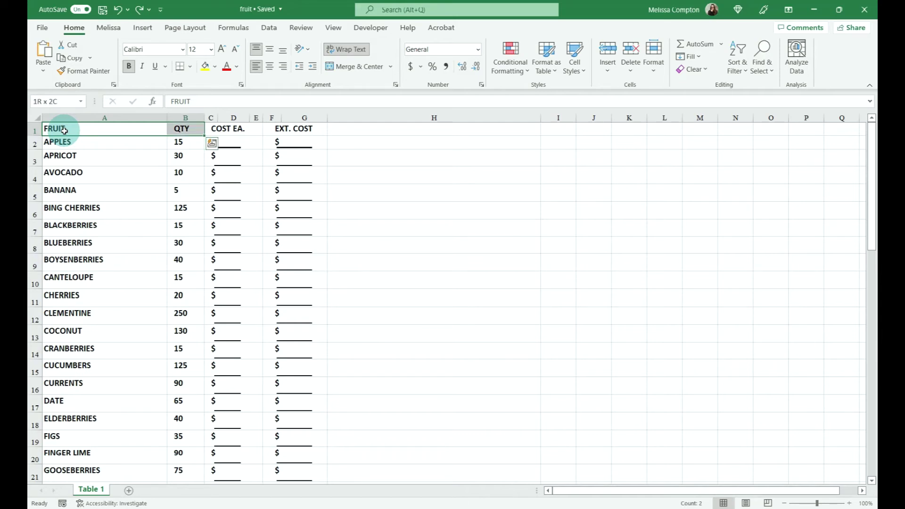
{"action": "key", "text": "ctrl+shift+Down"}
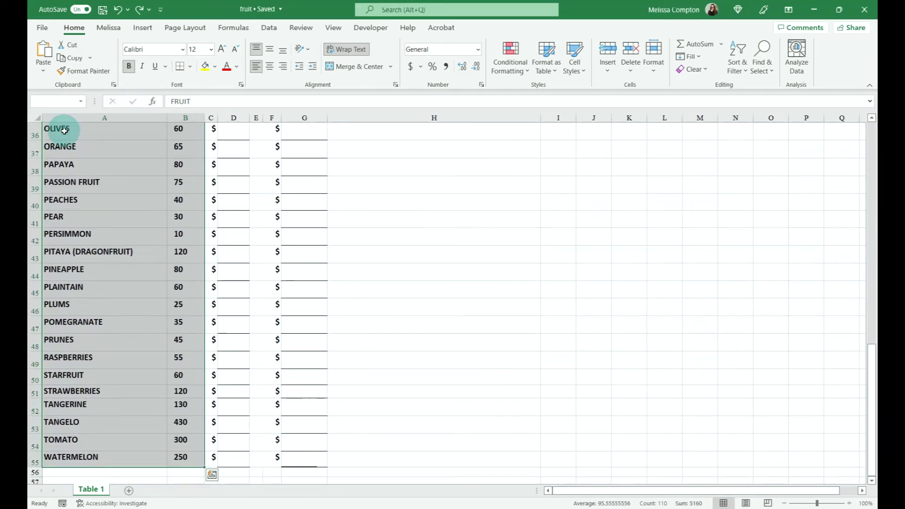
{"action": "key", "text": "ctrl+c"}
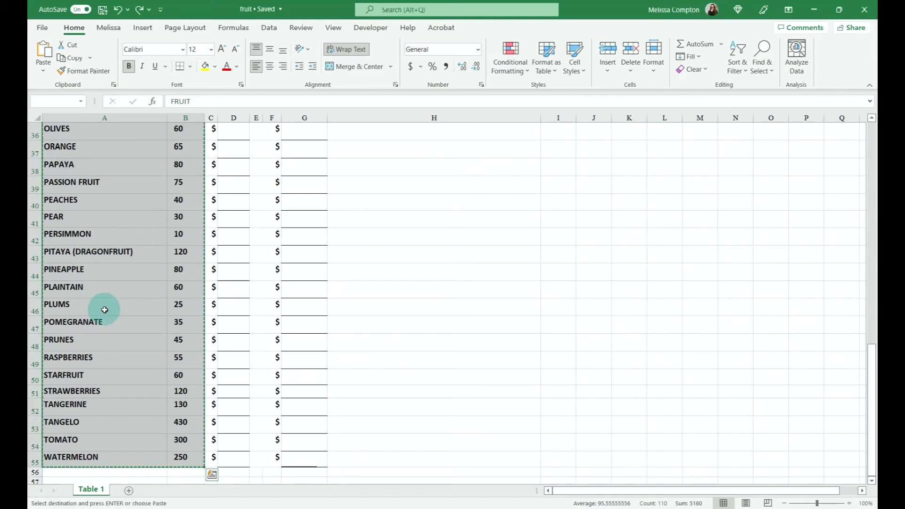
Step: Paste the FRUIT and QTY data into a new Sheet1 and widen column A
{"action": "left_click", "coordinate": [130, 491]}
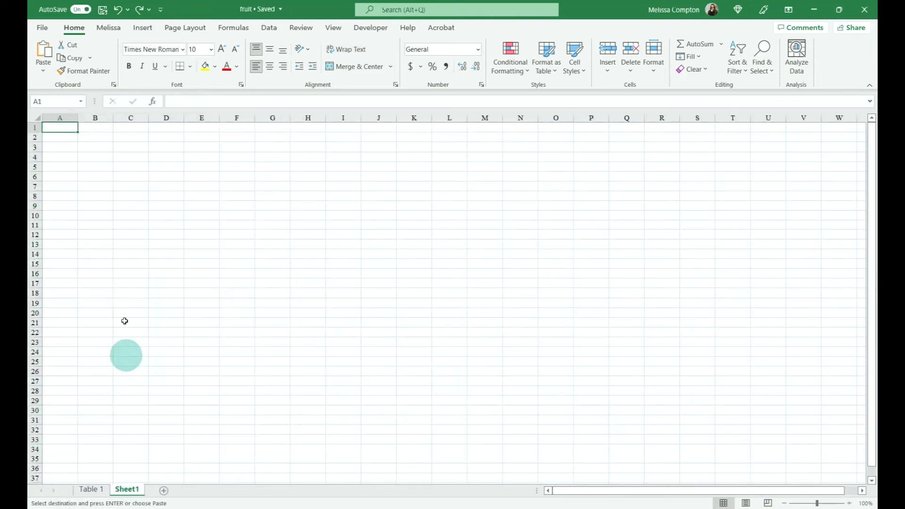
{"action": "key", "text": "ctrl+v"}
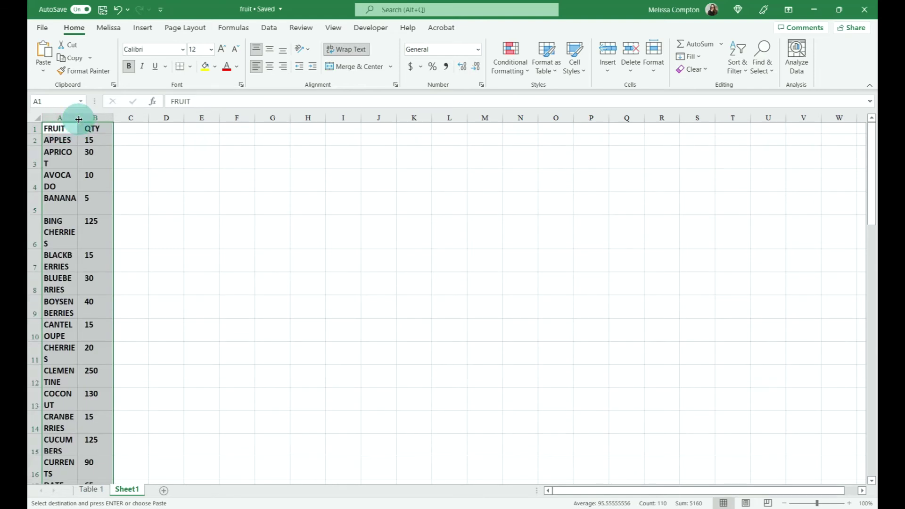
{"action": "left_click_drag", "start_coordinate": [78, 119], "coordinate": [237, 118]}
Step: Add the headers 'cost ea' in C1 and 'ext cost' in D1
{"action": "left_click", "coordinate": [261, 130]}
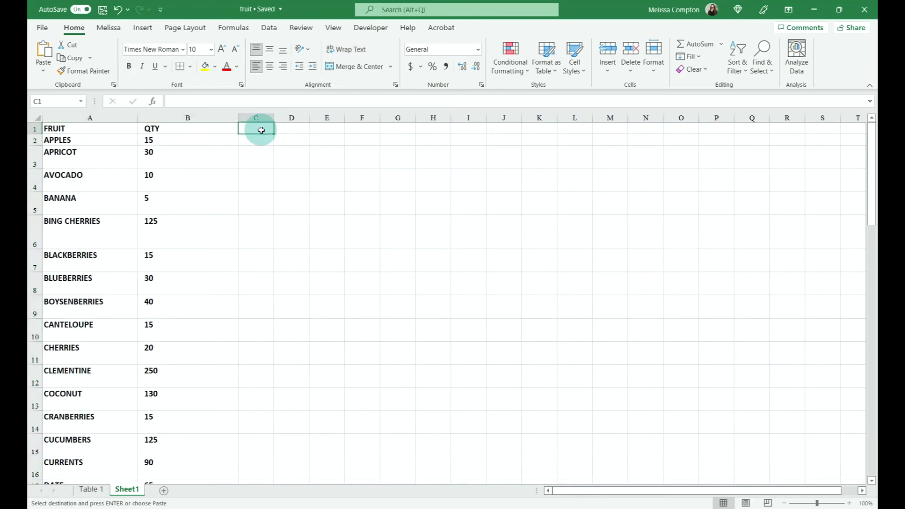
{"action": "type", "text": "cost ea"}
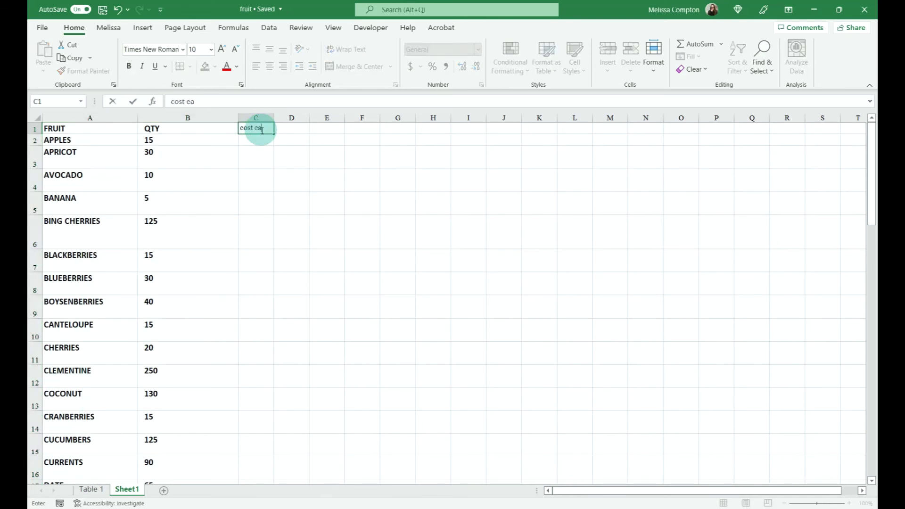
{"action": "key", "text": "Tab"}
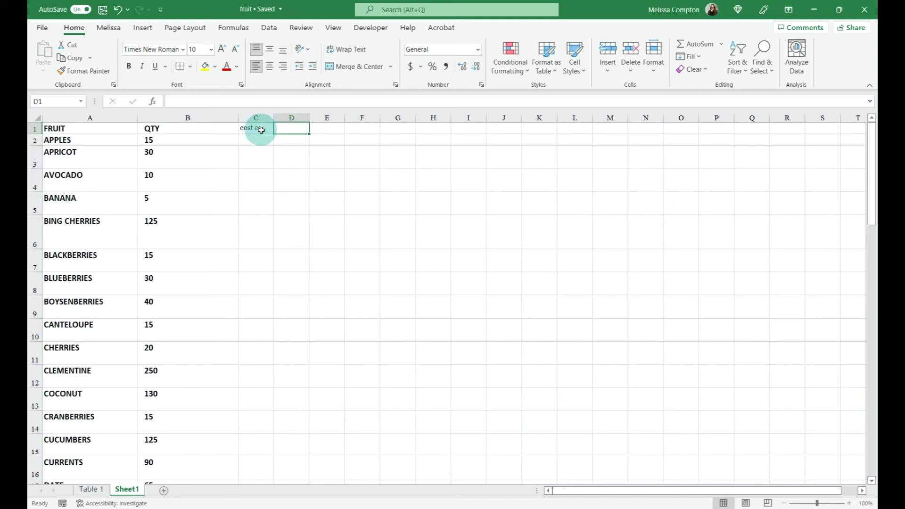
{"action": "type", "text": "ext cost"}
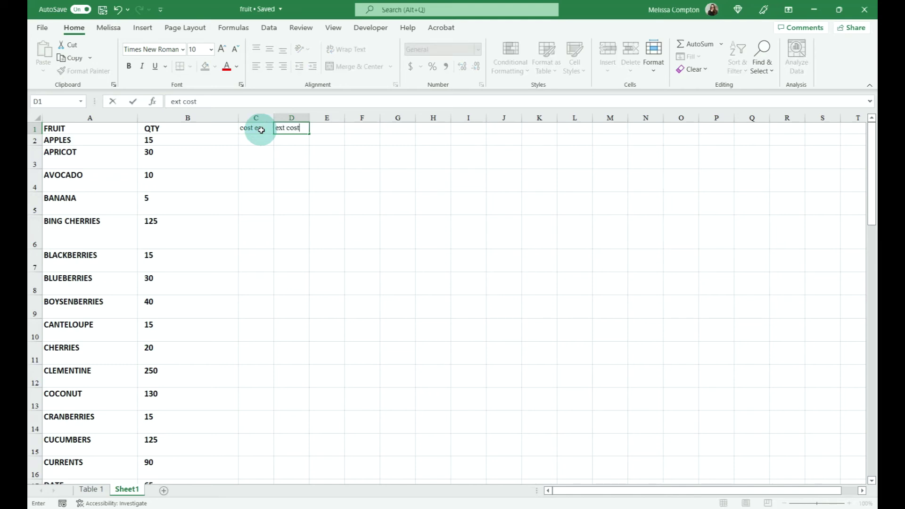
{"action": "left_click", "coordinate": [261, 137]}
{"action": "scroll", "coordinate": [282, 234], "scroll_direction": "down", "scroll_amount": 7}
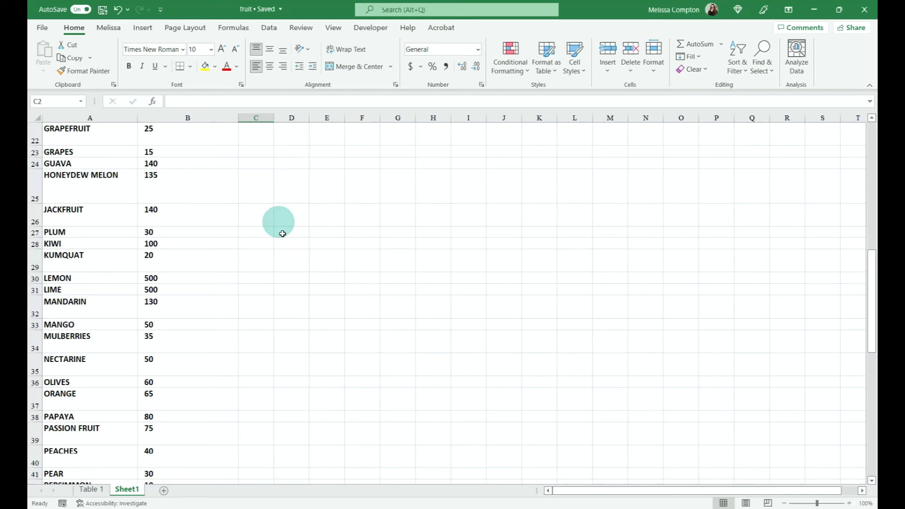
{"action": "scroll", "coordinate": [282, 234], "scroll_direction": "down", "scroll_amount": 10}
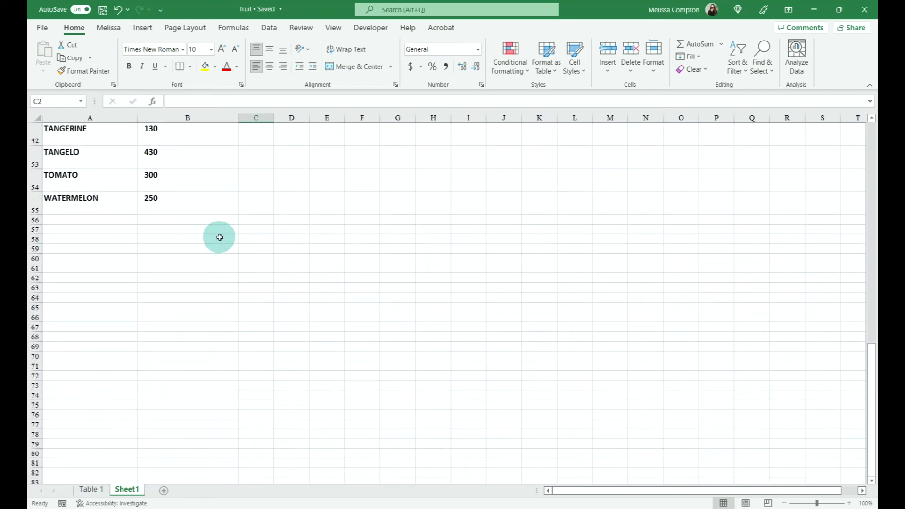